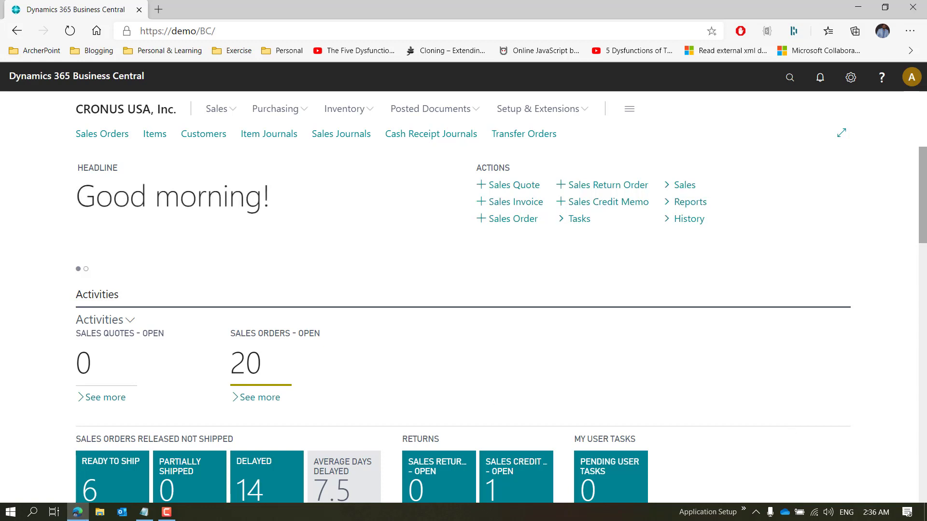
# Search for the Workflow Categories list, review its category codes and descriptions, and close it.
pyautogui.hotkey('alt', 'Tab')
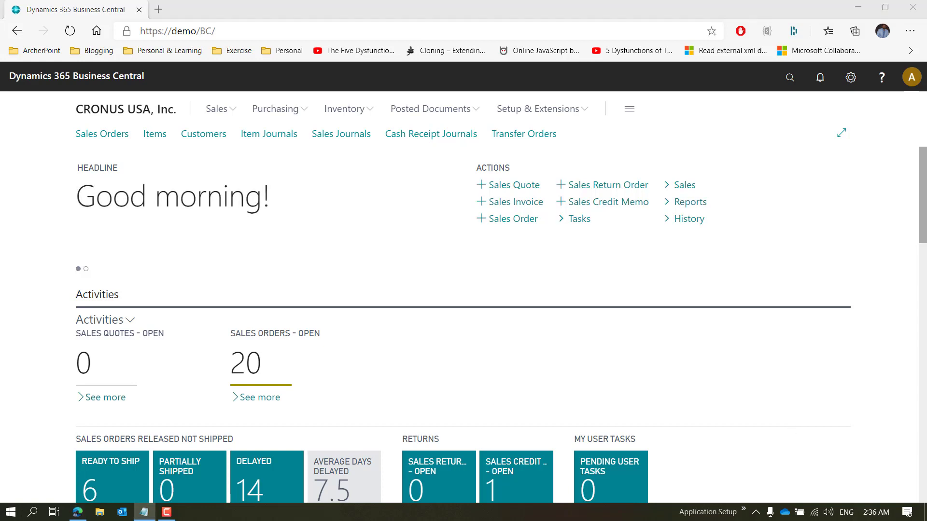
pyautogui.click(791, 78)
pyautogui.write('wa')
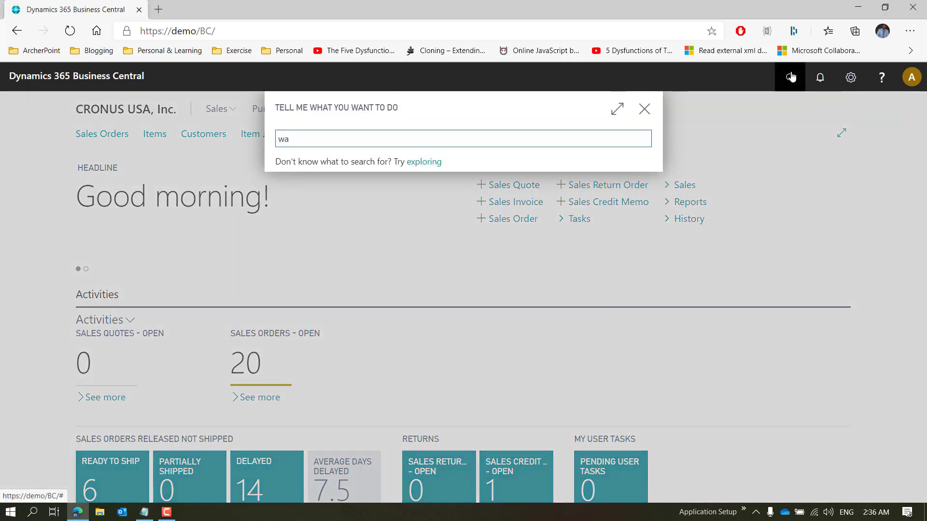
pyautogui.write('orkflow cate')
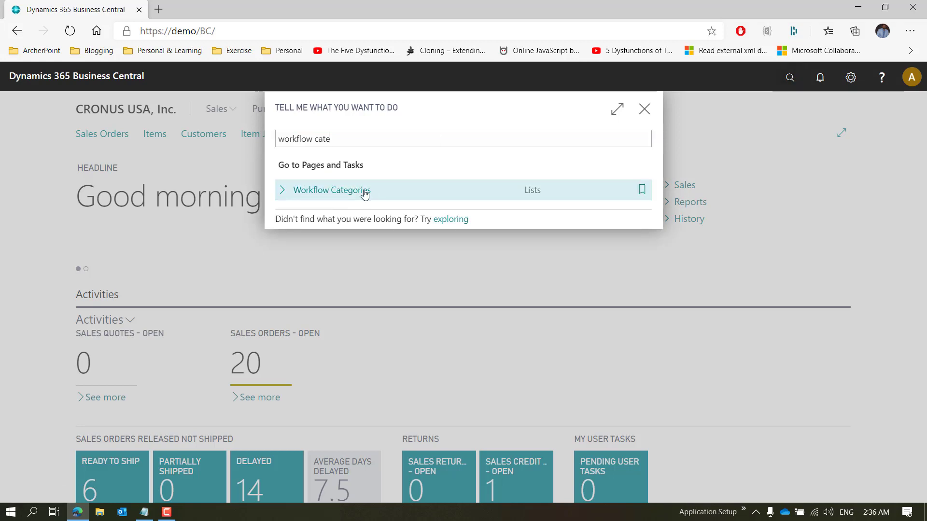
pyautogui.click(365, 193)
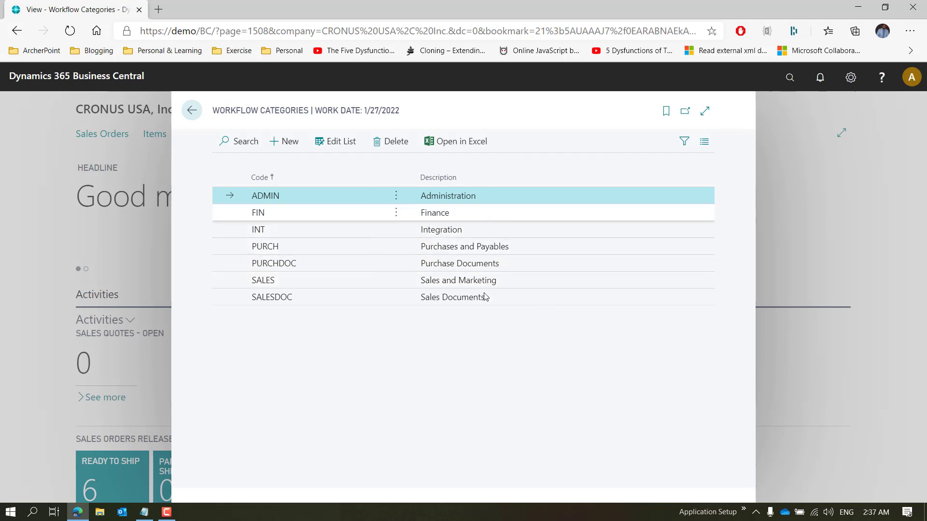
pyautogui.press('Escape')
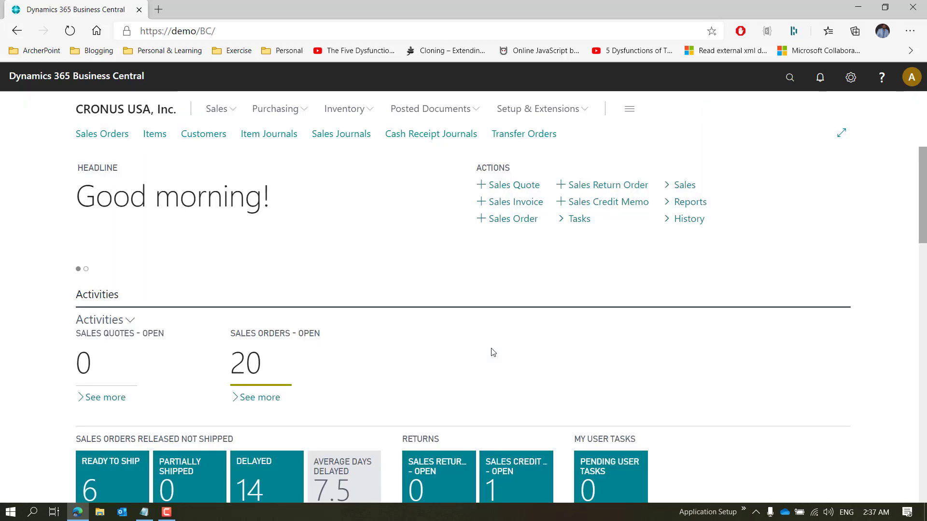
# Search for the workflow pages and open the Workflow Templates list.
pyautogui.click(787, 80)
pyautogui.write('Wor')
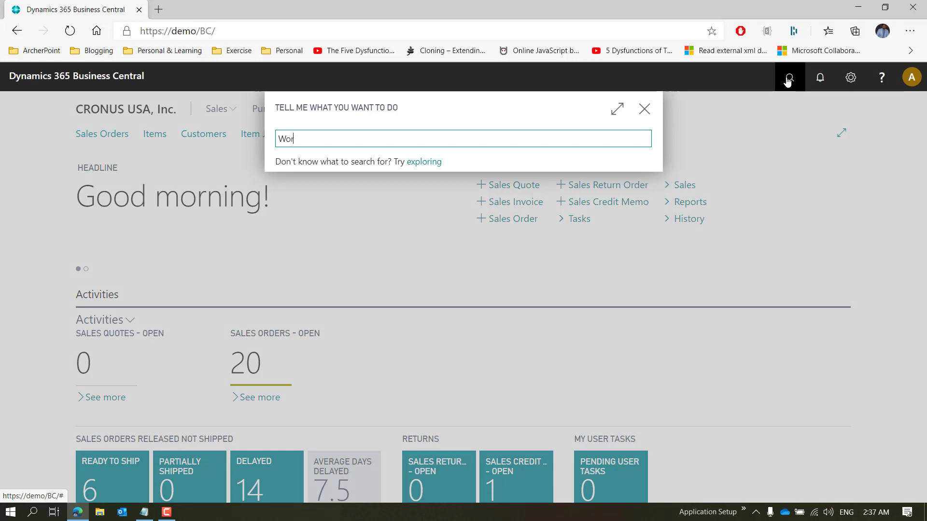
pyautogui.write('fklow')
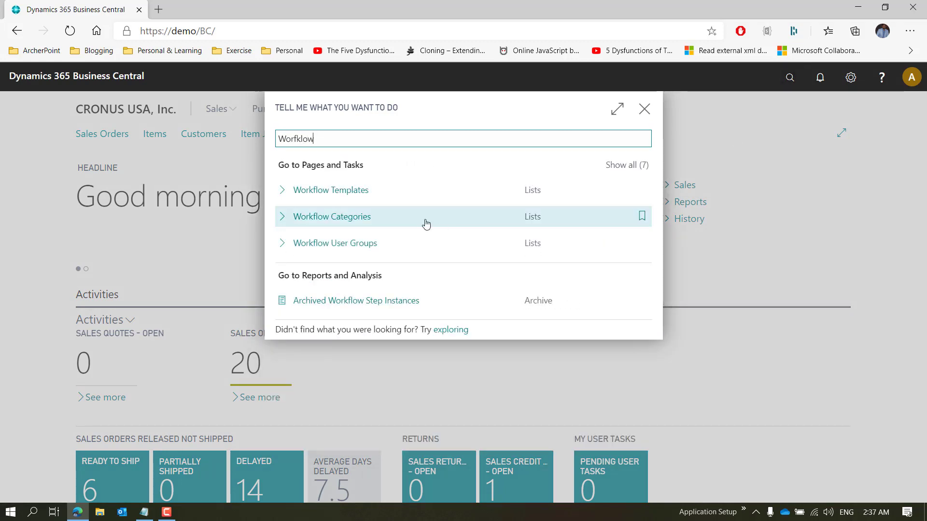
pyautogui.click(417, 192)
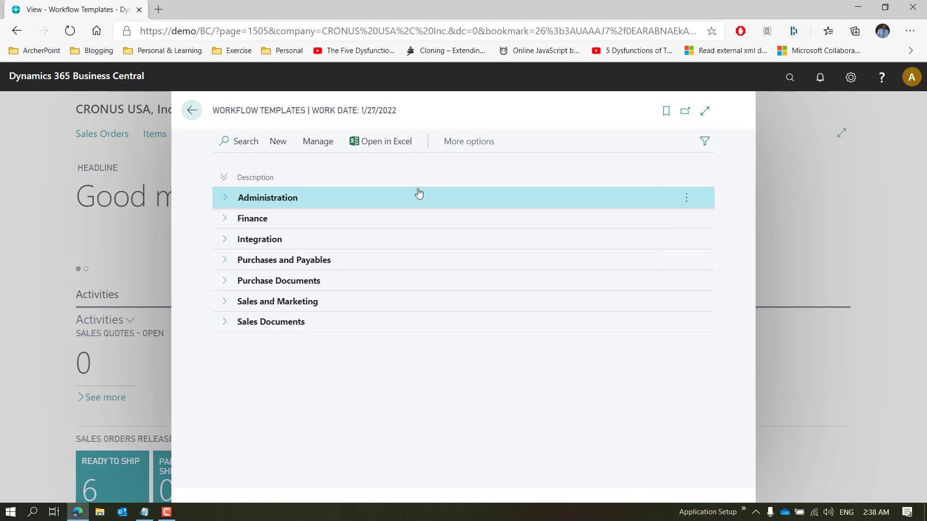
# Review the workflow templates under Administration, Finance and Purchase Documents, collapsing each category again.
pyautogui.click(225, 198)
pyautogui.click(225, 239)
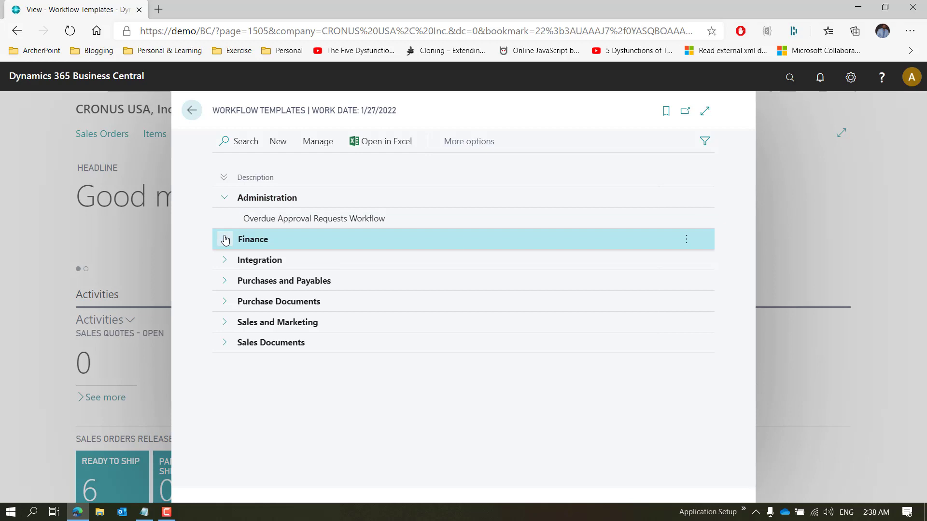
pyautogui.click(224, 195)
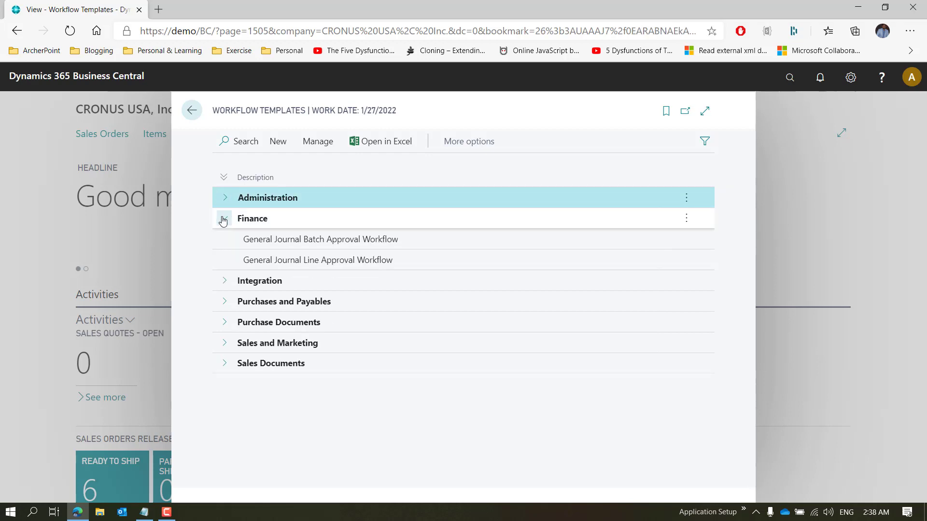
pyautogui.click(223, 220)
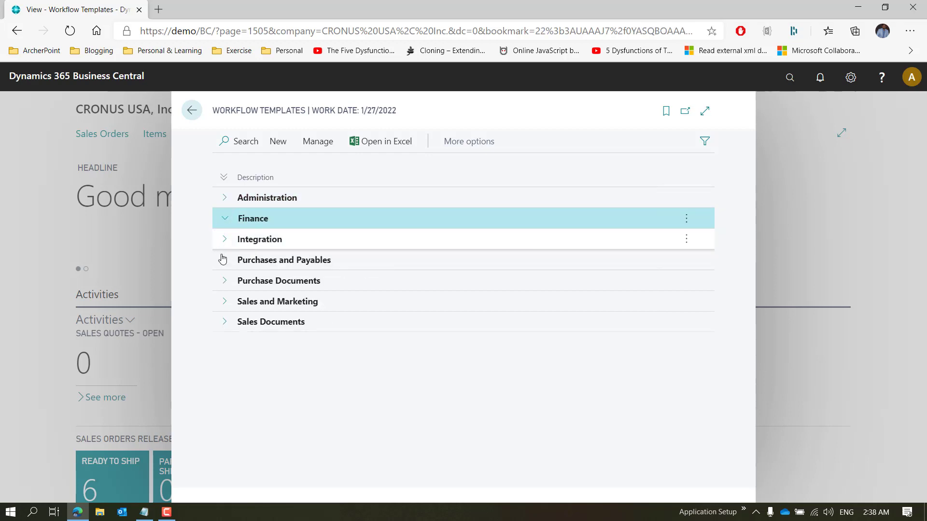
pyautogui.click(222, 280)
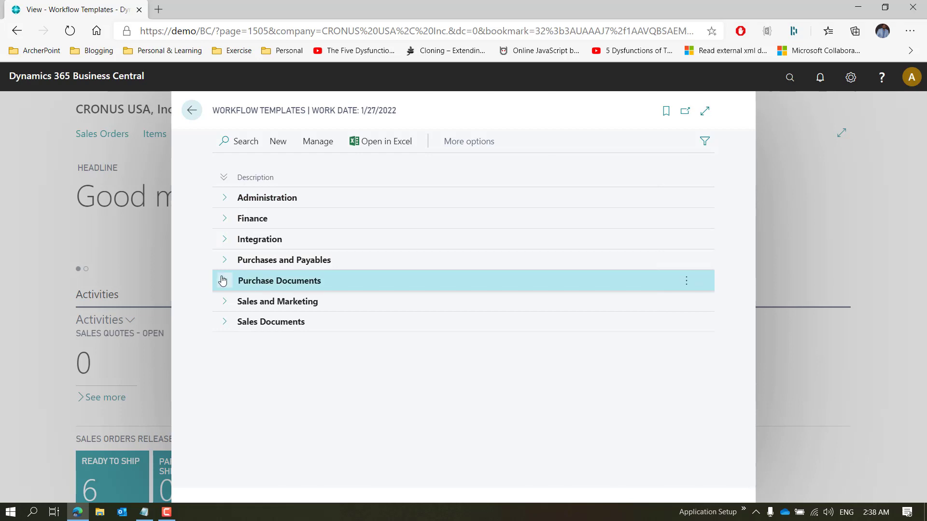
pyautogui.click(222, 280)
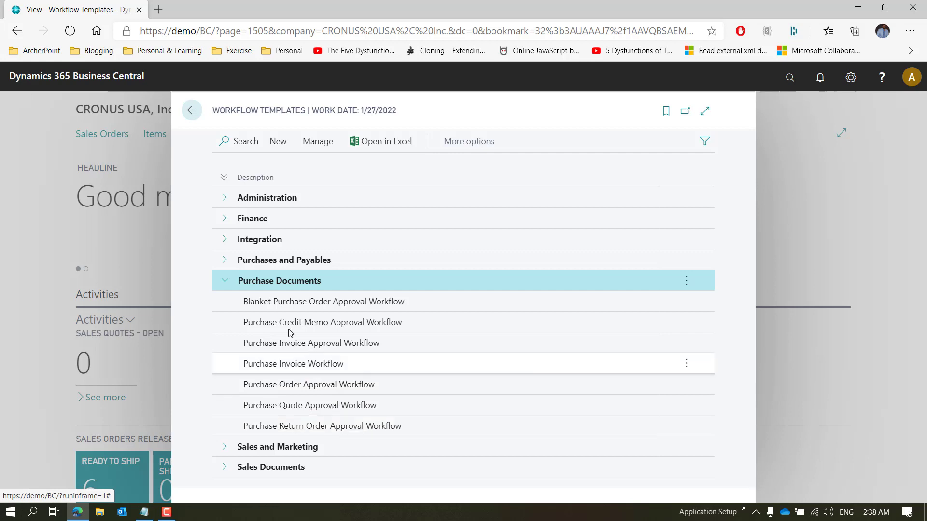
pyautogui.click(223, 283)
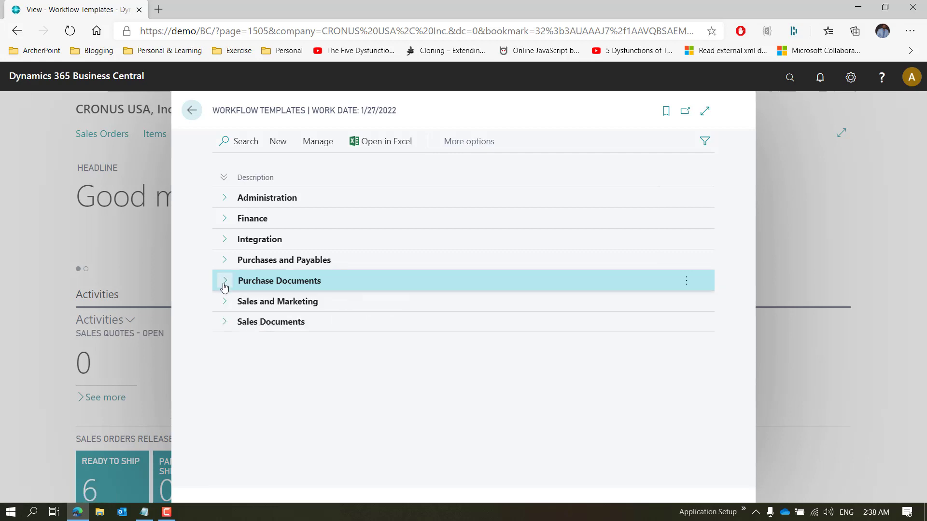
# View the Sales Order Approval Workflow template under Sales Documents, and return to the home page.
pyautogui.click(228, 320)
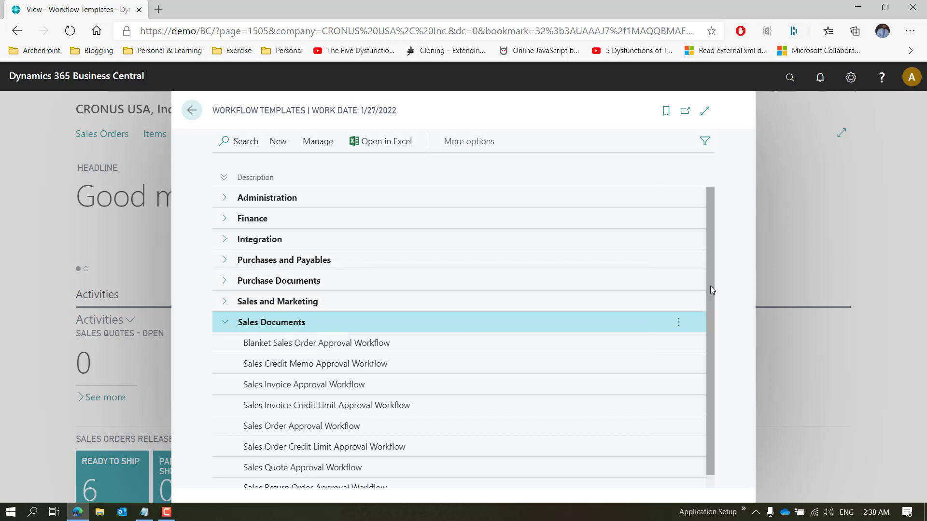
pyautogui.moveTo(710, 304); pyautogui.dragTo(717, 364)
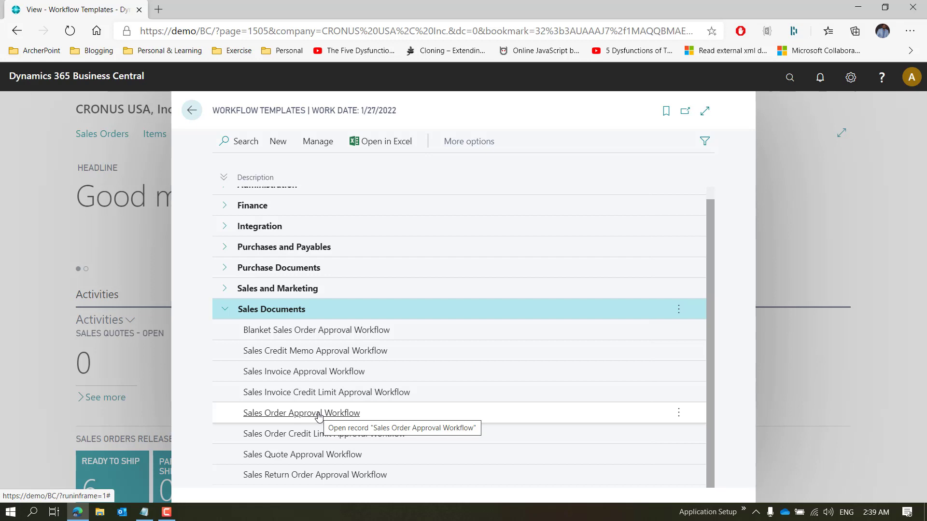
pyautogui.click(318, 414)
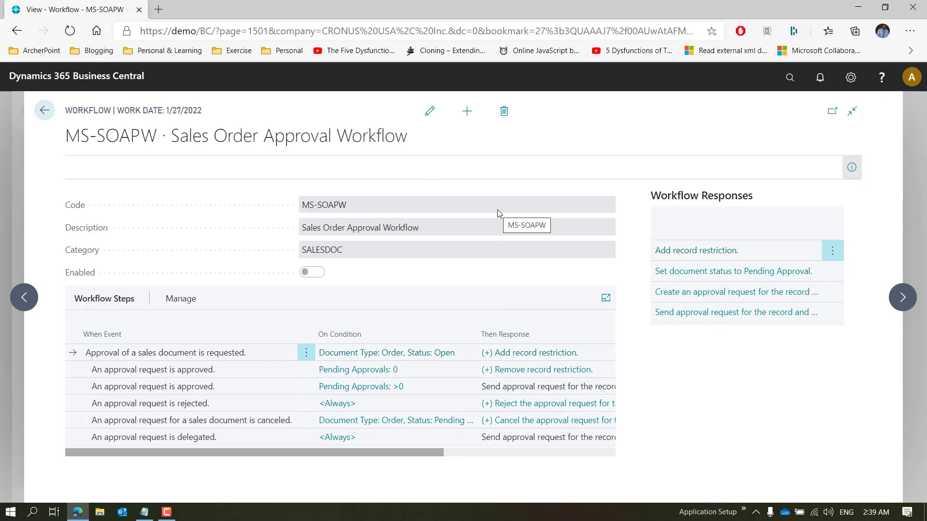
pyautogui.press('Escape')
pyautogui.press('Escape')
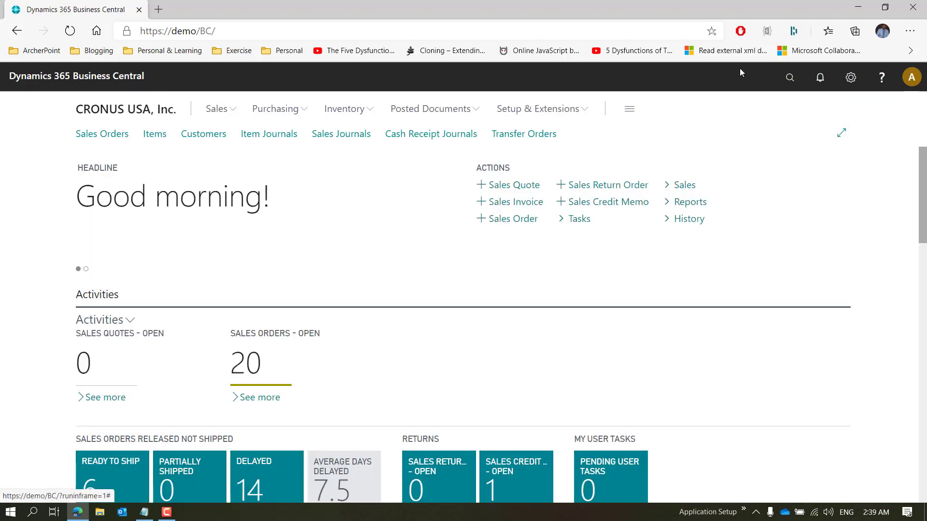
# Search for "Workflow" and open the Workflows list.
pyautogui.click(783, 79)
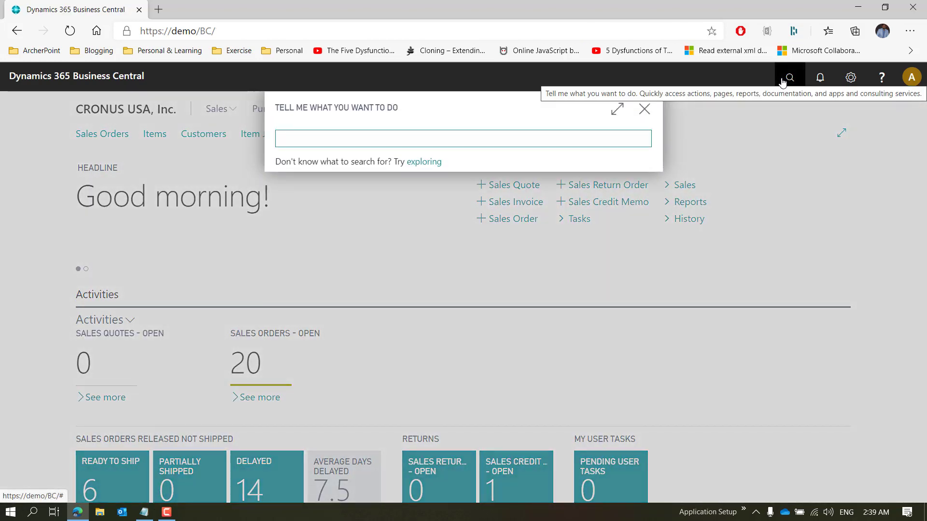
pyautogui.write('Worfklow')
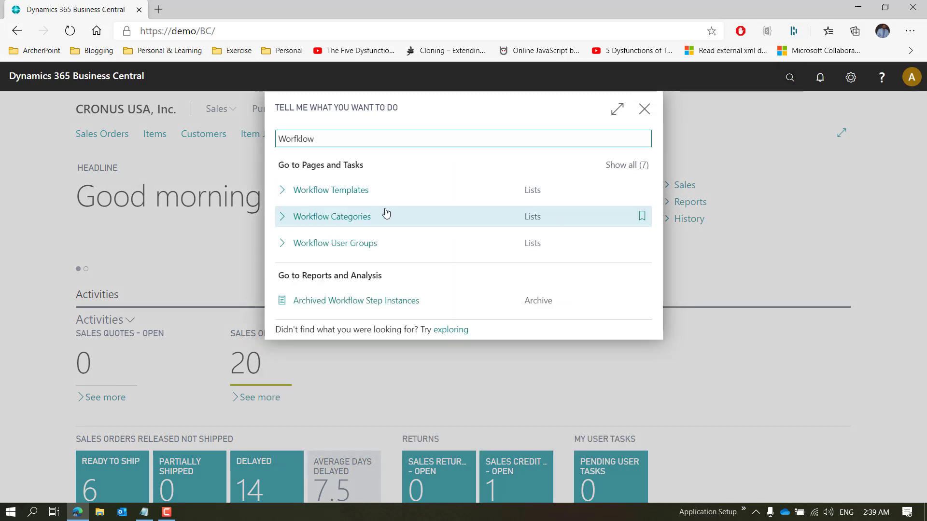
pyautogui.press('BackSpace')
pyautogui.press('BackSpace')
pyautogui.press('BackSpace')
pyautogui.press('BackSpace')
pyautogui.press('BackSpace')
pyautogui.press('BackSpace')
pyautogui.write('rkflow')
pyautogui.click(336, 193)
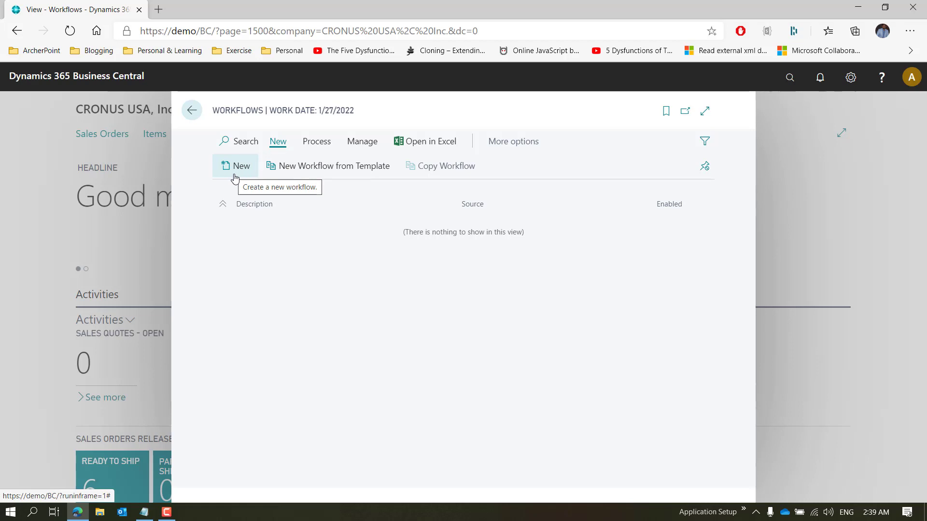
# Create a new workflow from the Sales Order Approval Workflow template in the Sales Documents category.
pyautogui.click(292, 167)
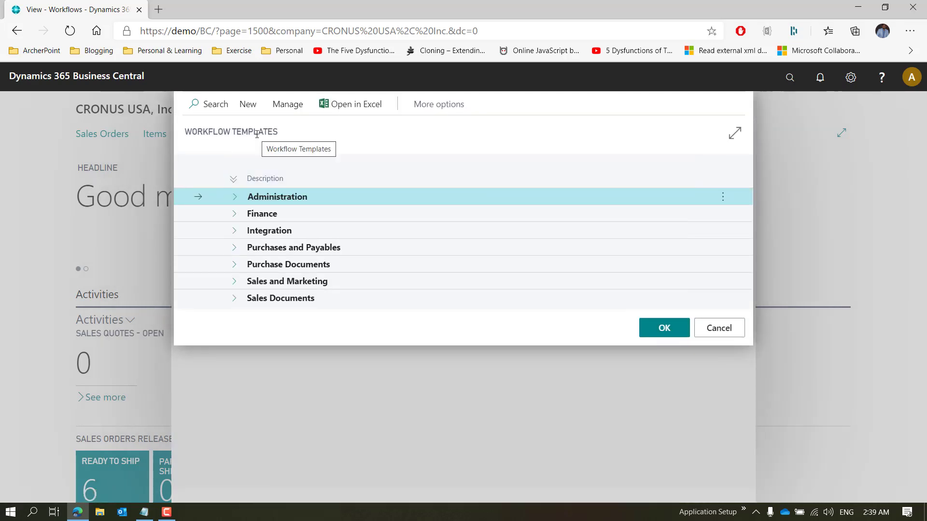
pyautogui.click(234, 299)
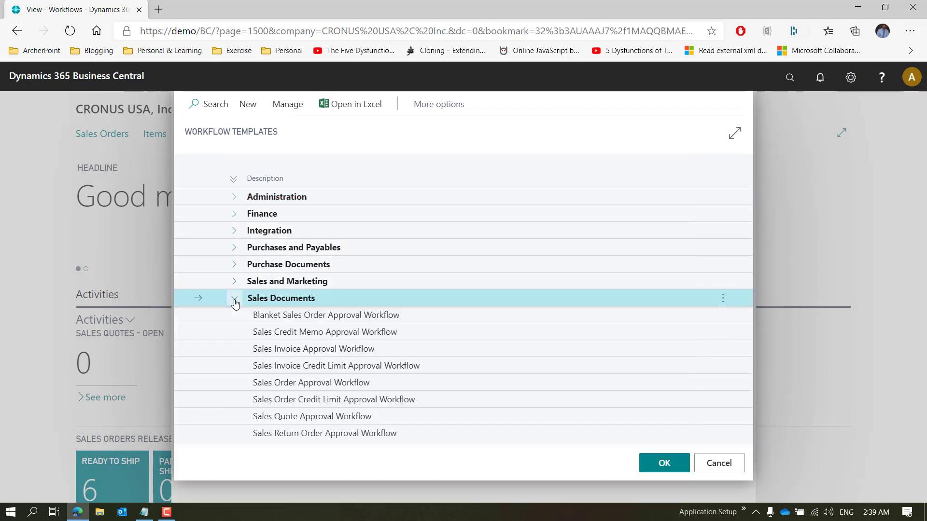
pyautogui.click(305, 382)
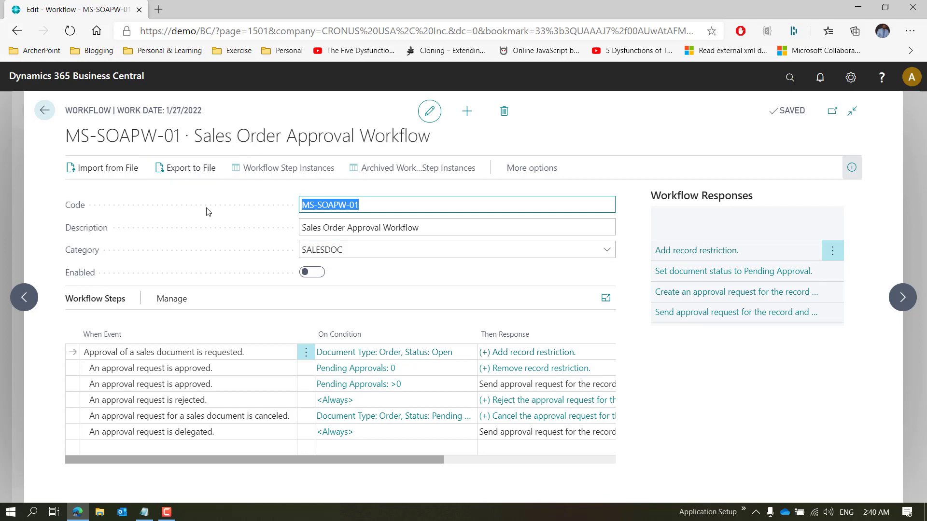
# Examine the new workflow's Code, Description, Category and Enabled fields, including the available category choices.
pyautogui.doubleClick(388, 205)
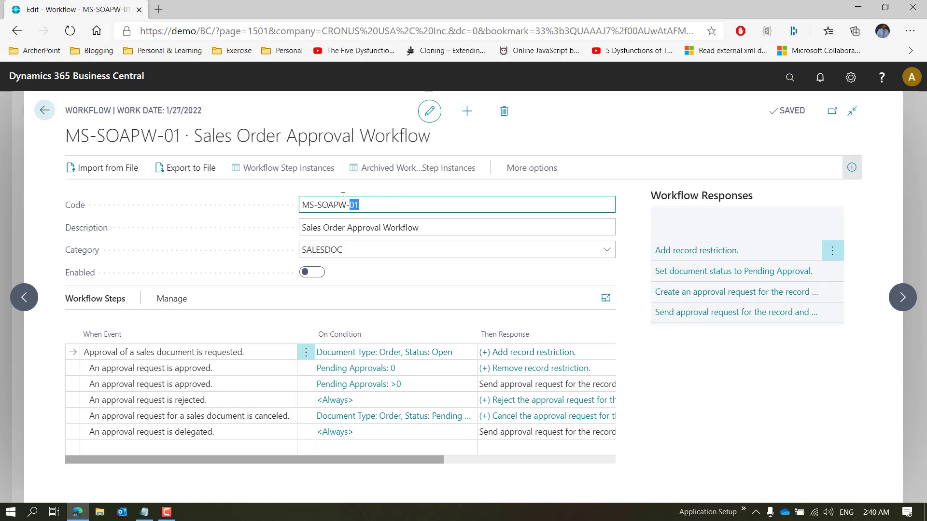
pyautogui.moveTo(388, 205); pyautogui.dragTo(284, 200)
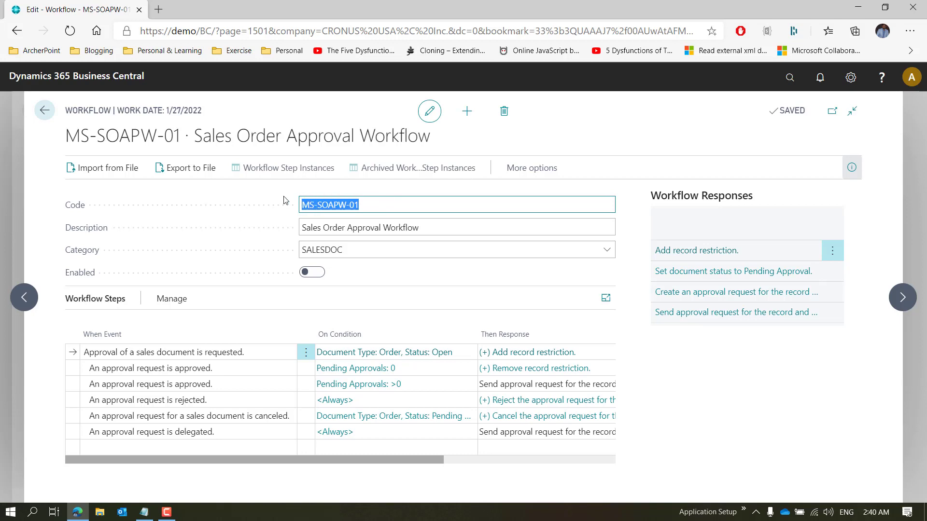
pyautogui.moveTo(81, 234)
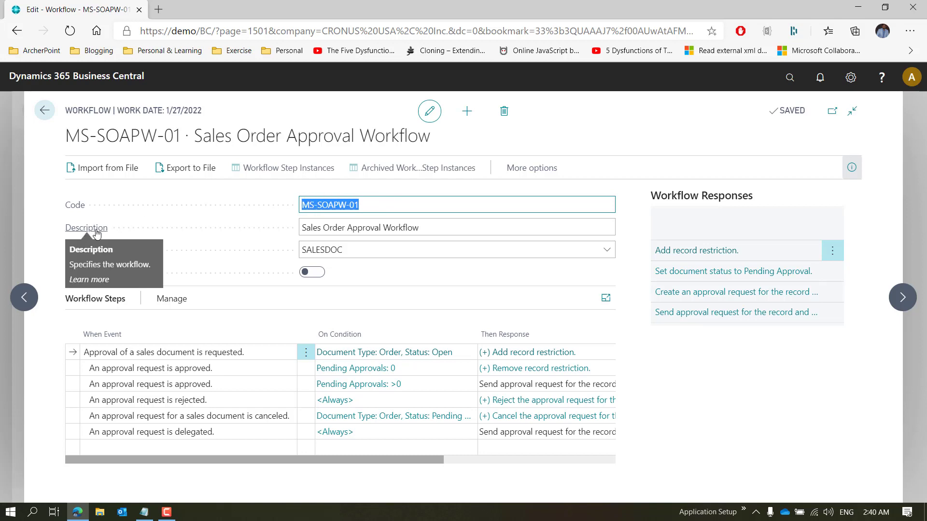
pyautogui.click(444, 230)
pyautogui.moveTo(444, 230); pyautogui.dragTo(297, 234)
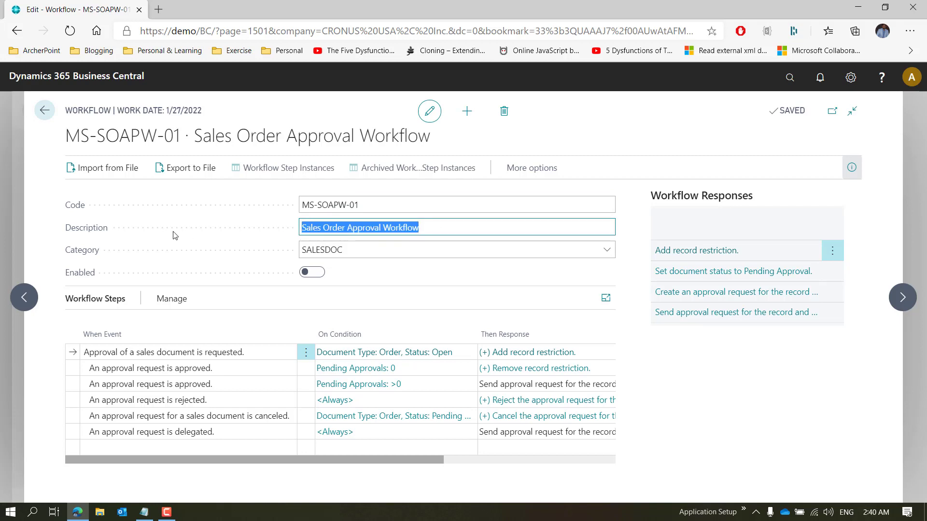
pyautogui.click(602, 255)
pyautogui.click(607, 250)
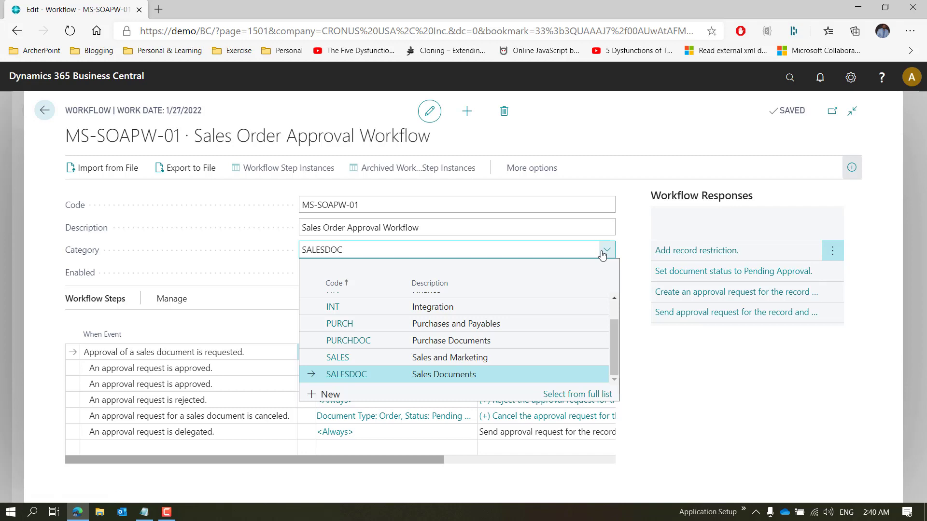
pyautogui.click(43, 263)
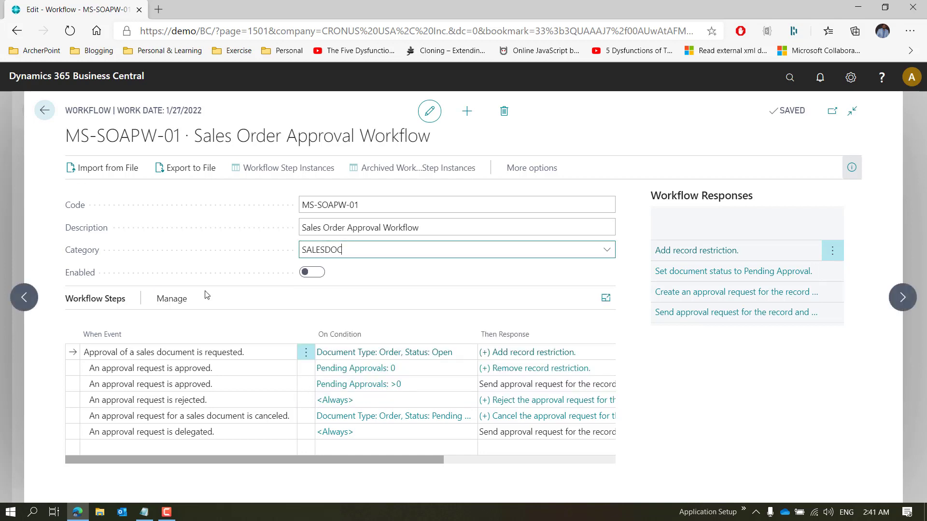
pyautogui.moveTo(82, 273)
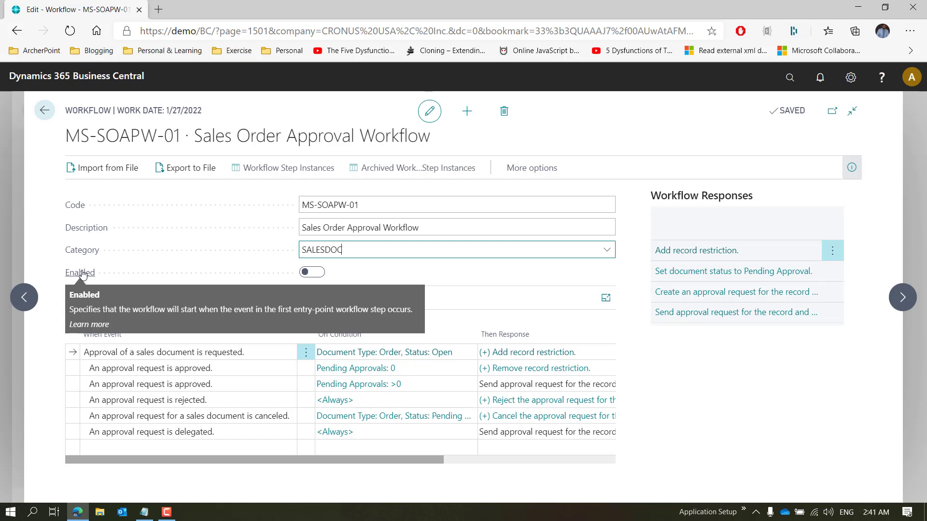
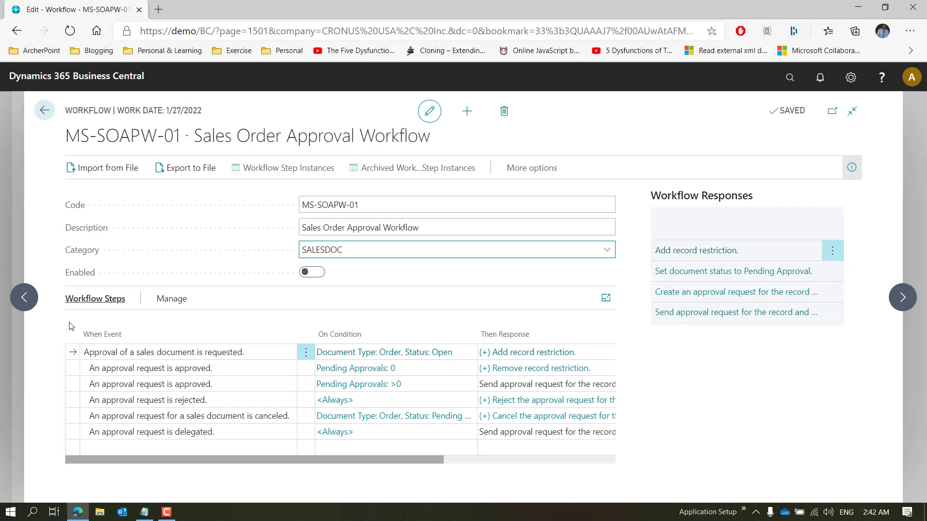
# Examine the workflow responses for the approval-requested event and for the approved event with zero pending approvals.
pyautogui.click(72, 354)
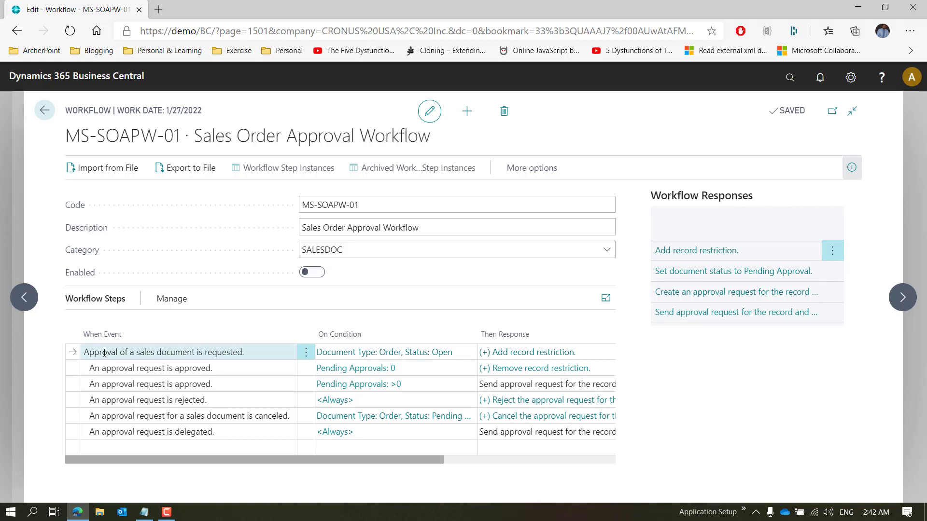
pyautogui.click(104, 353)
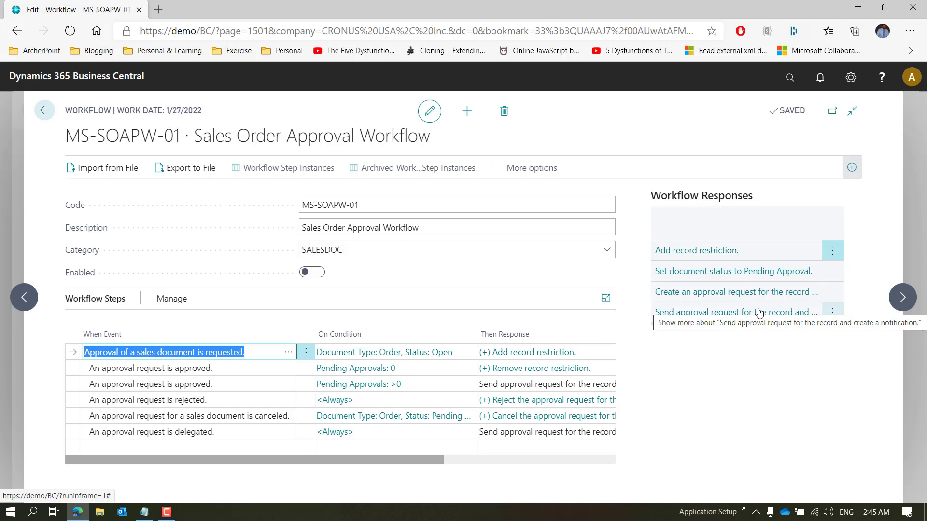
pyautogui.click(74, 371)
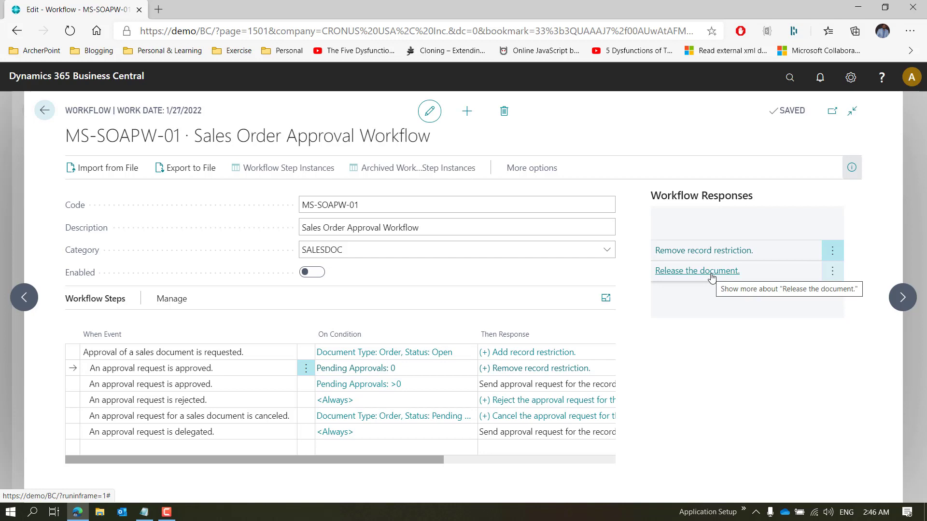
# Examine the responses for the approved event with pending approvals >0 and the rejected event, and widen the When Event and On Condition columns.
pyautogui.click(79, 387)
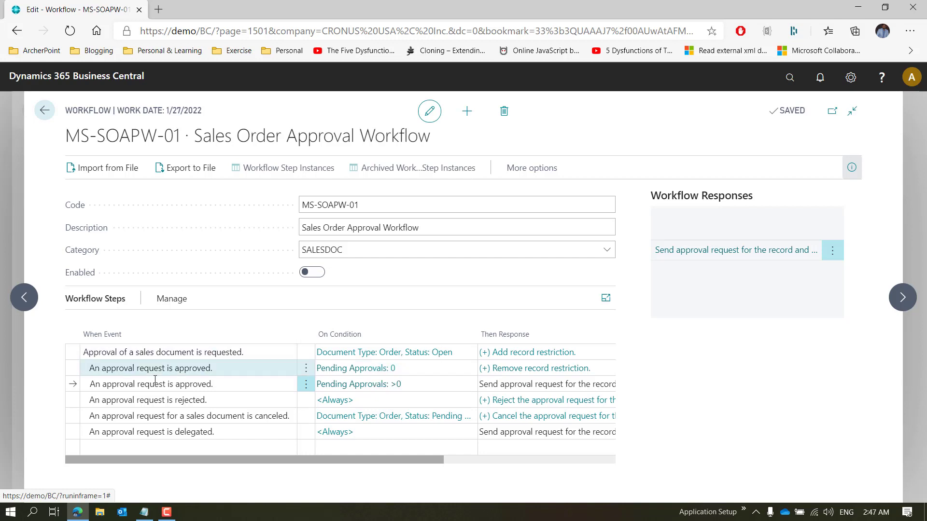
pyautogui.click(75, 404)
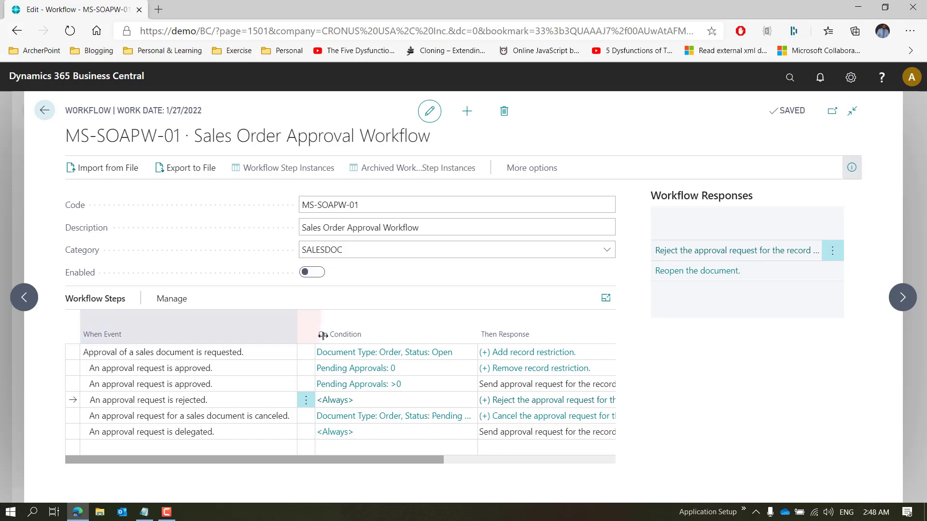
pyautogui.moveTo(299, 336); pyautogui.dragTo(323, 336)
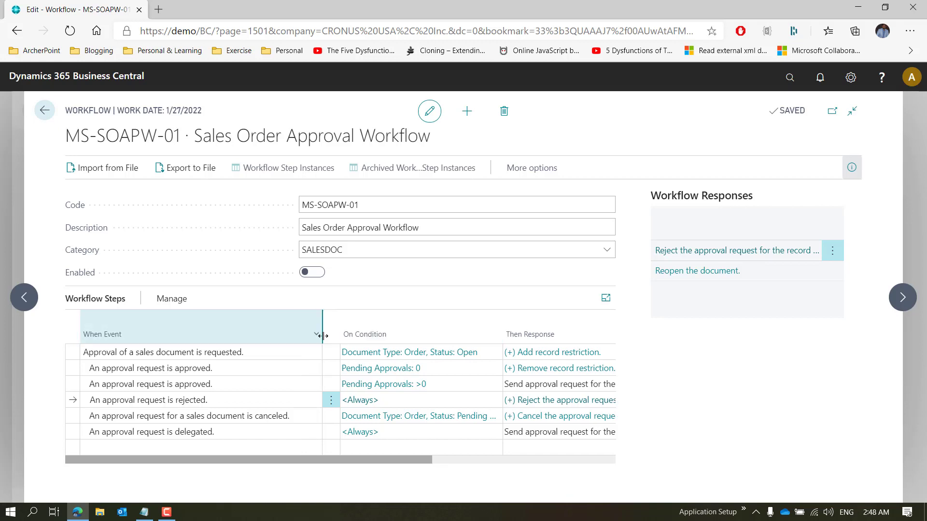
pyautogui.moveTo(502, 322); pyautogui.dragTo(539, 322)
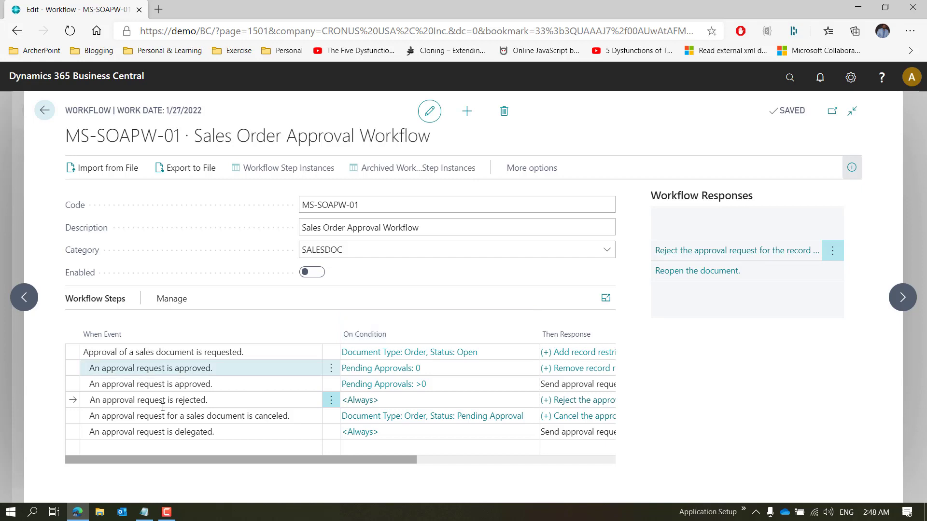
# Examine the workflow responses for the canceled sales document approval request and the delegated approval request.
pyautogui.click(74, 421)
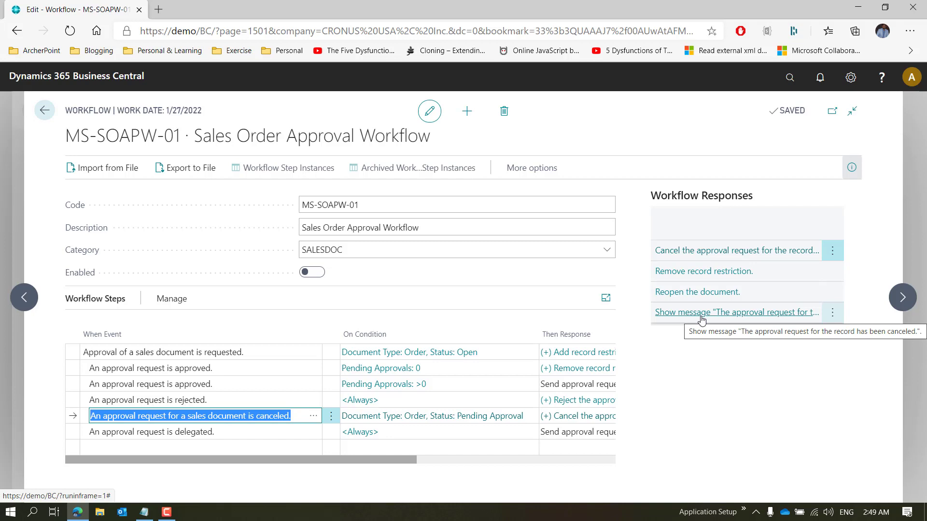
pyautogui.click(75, 435)
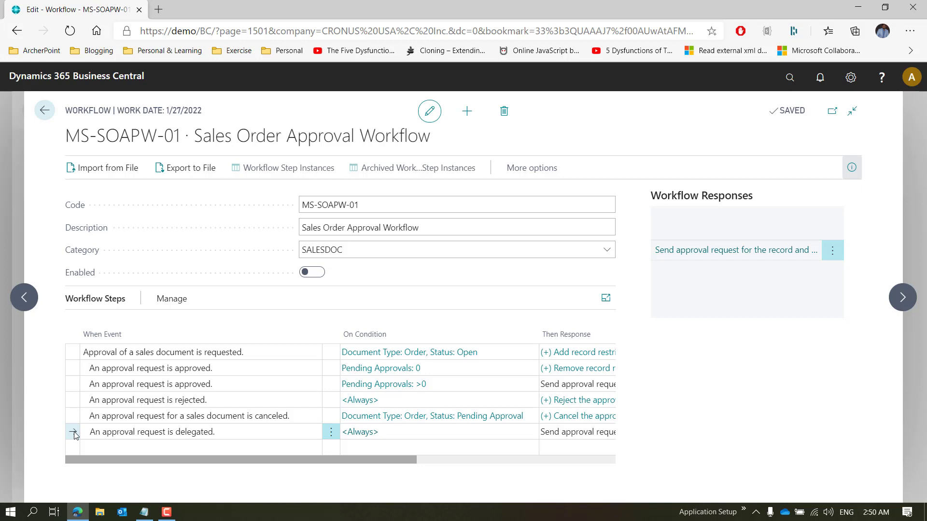
pyautogui.click(73, 432)
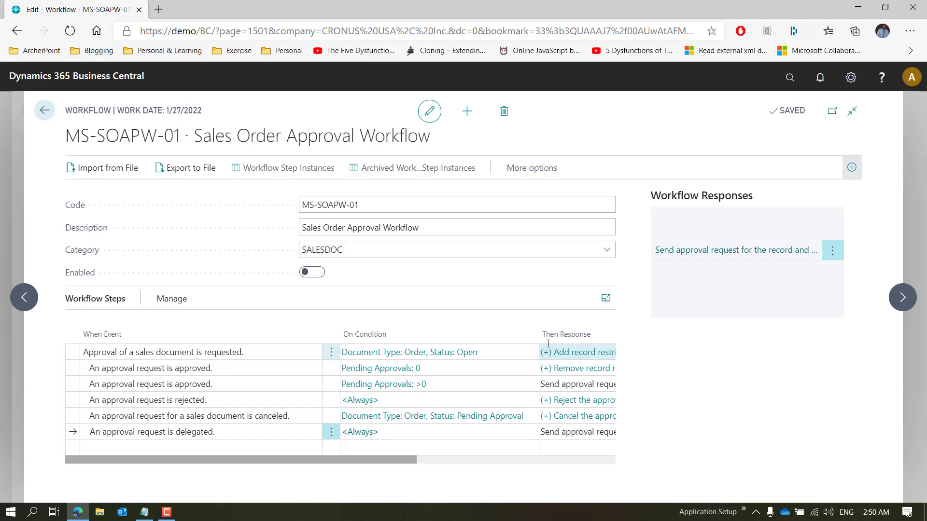
# Review the workflow's event rows again and return to the approval-requested event to examine its responses.
pyautogui.click(214, 369)
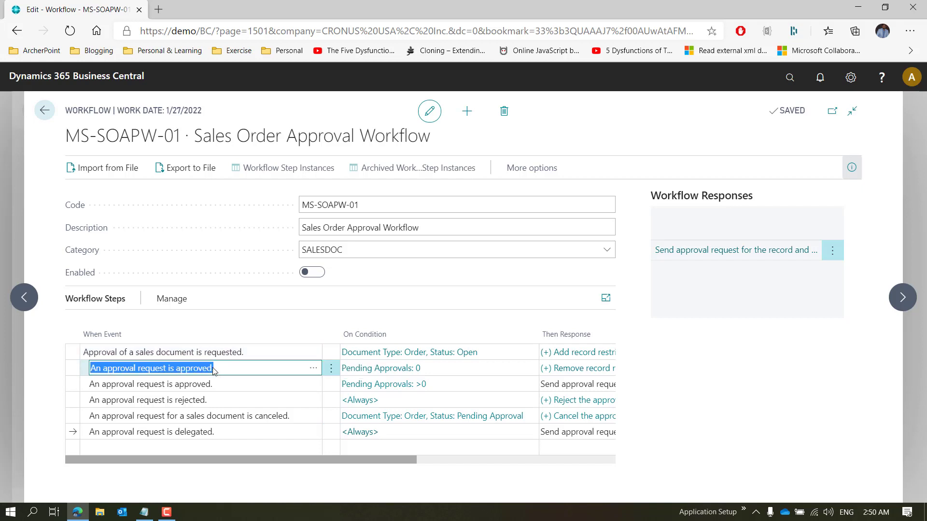
pyautogui.click(74, 356)
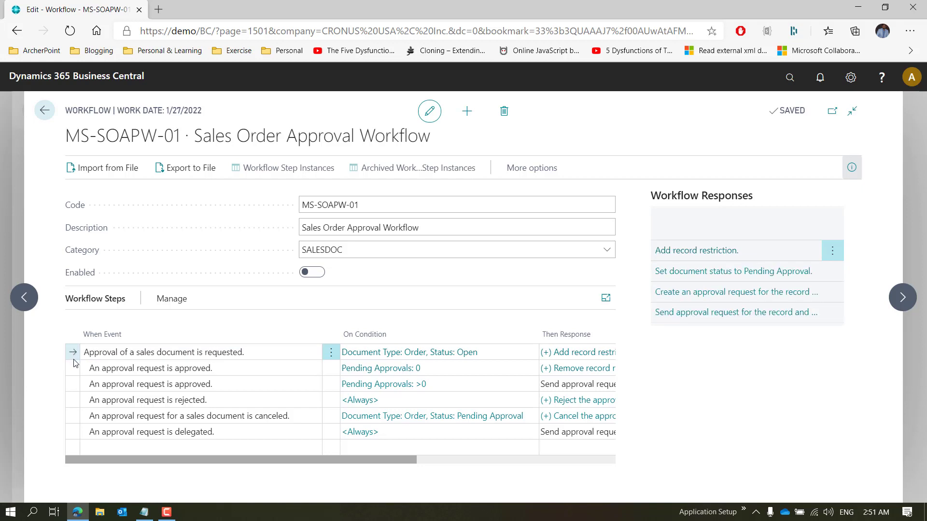
pyautogui.doubleClick(74, 368)
pyautogui.moveTo(75, 393); pyautogui.dragTo(80, 431)
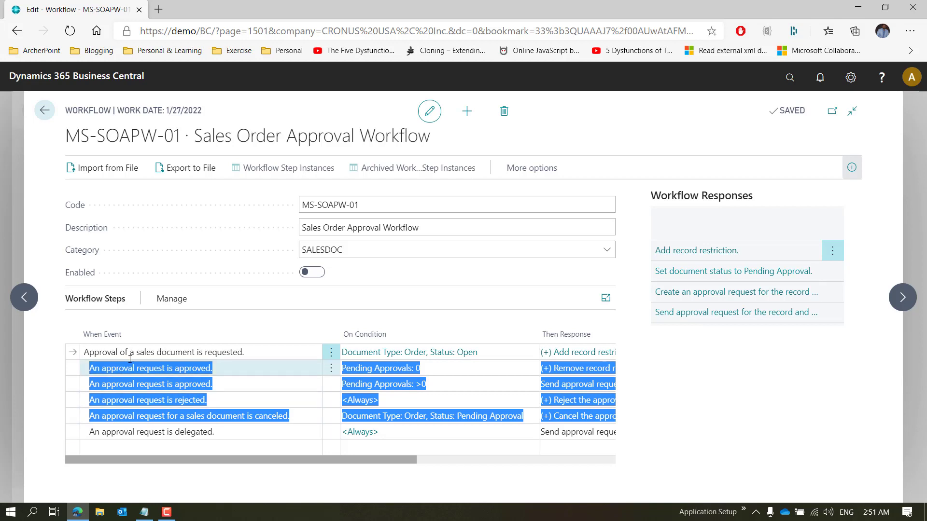
pyautogui.click(72, 353)
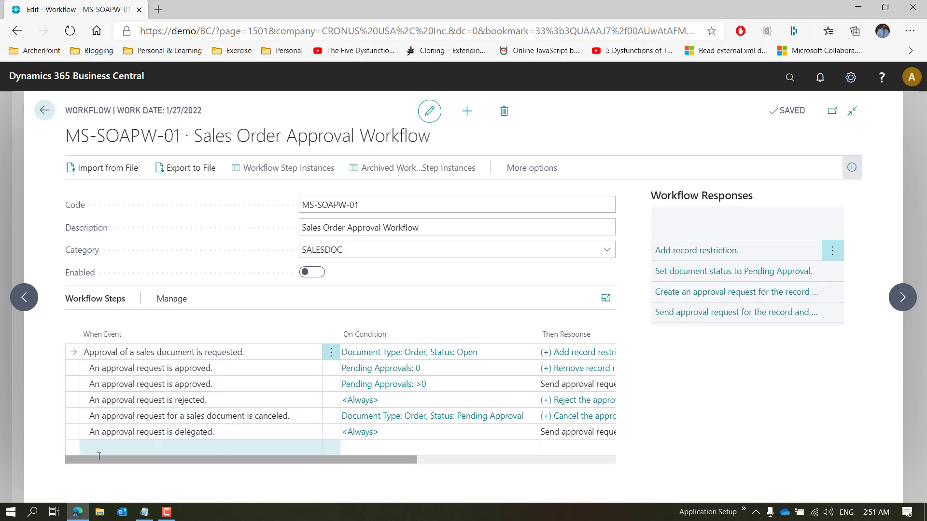
# Examine the approval-requested event's response lines and the choices available for a new response, cancel out of both dialogs, and minimize the browser.
pyautogui.moveTo(122, 460); pyautogui.dragTo(213, 460)
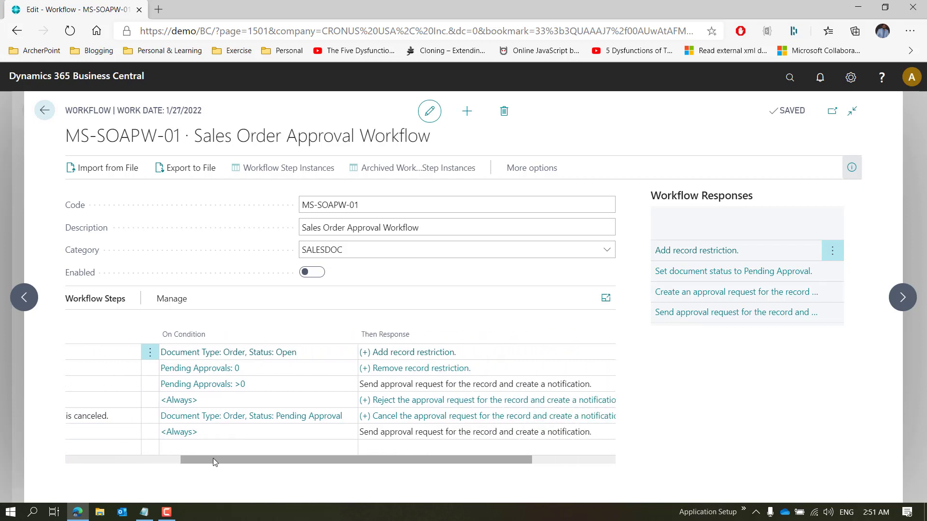
pyautogui.click(407, 354)
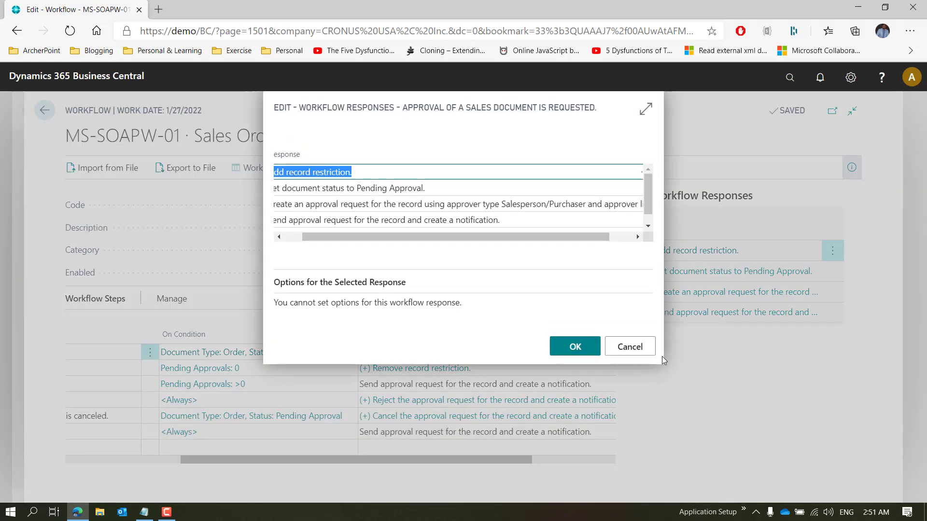
pyautogui.click(647, 226)
pyautogui.click(648, 226)
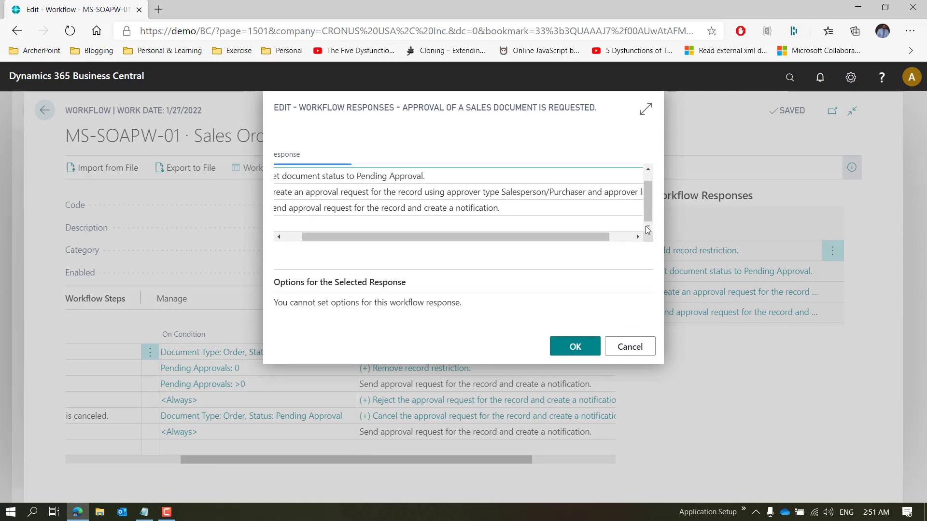
pyautogui.moveTo(597, 236); pyautogui.dragTo(435, 244)
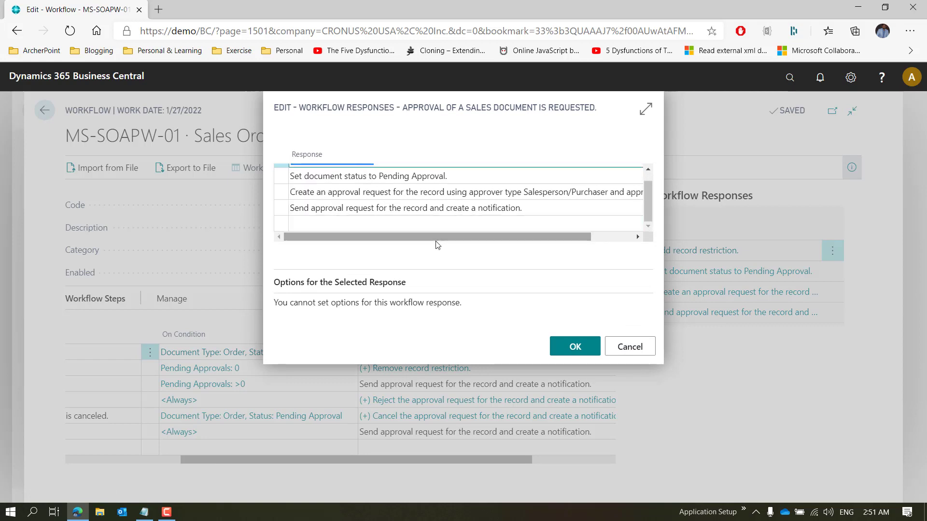
pyautogui.click(337, 226)
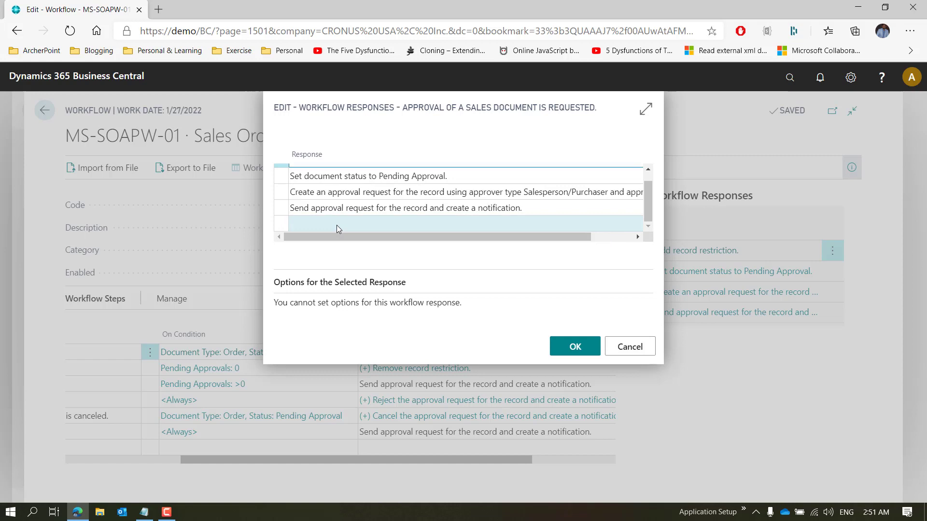
pyautogui.click(616, 223)
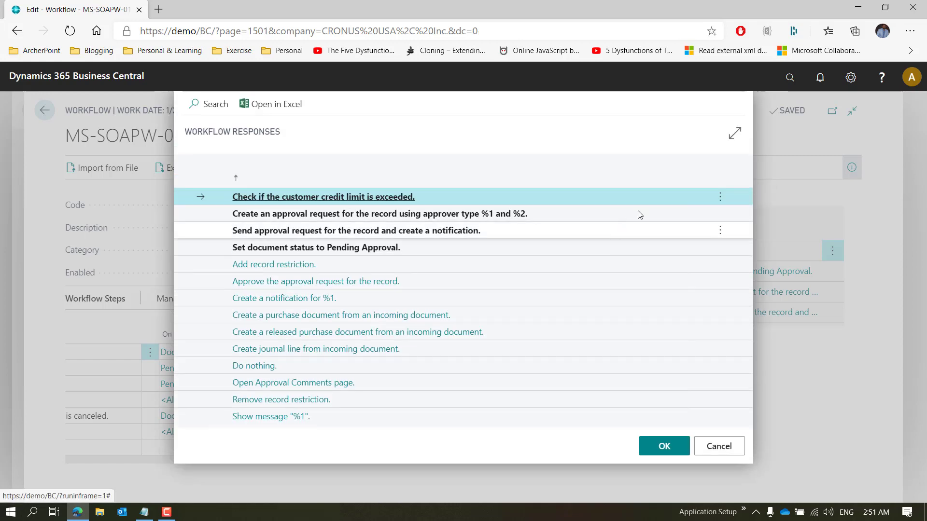
pyautogui.click(728, 443)
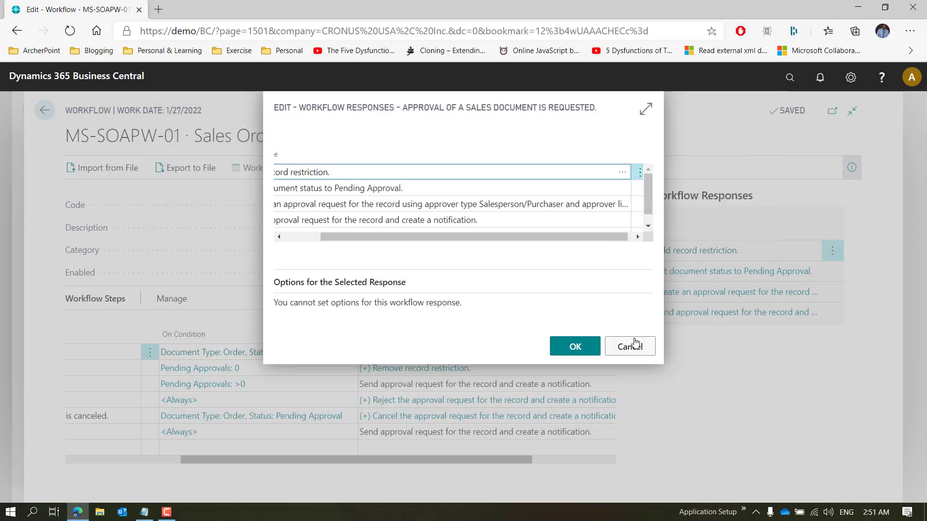
pyautogui.click(635, 343)
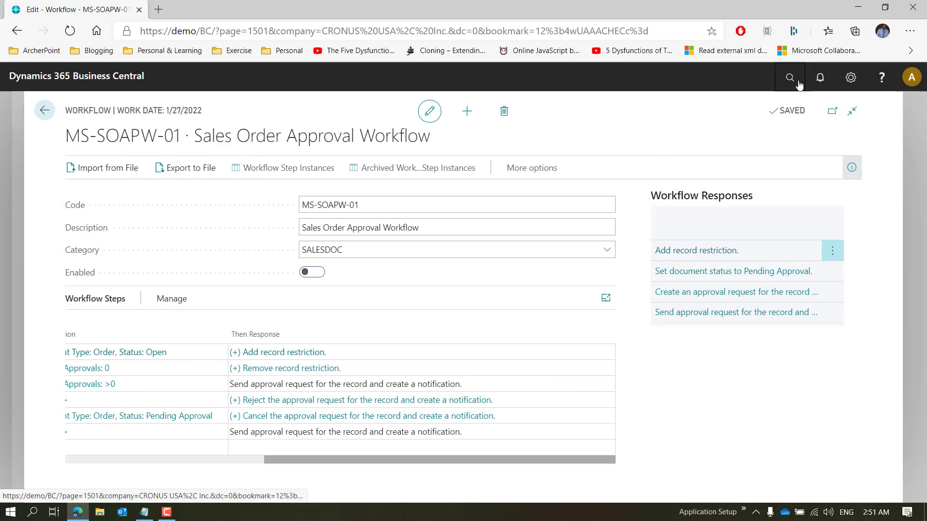
pyautogui.click(850, 12)
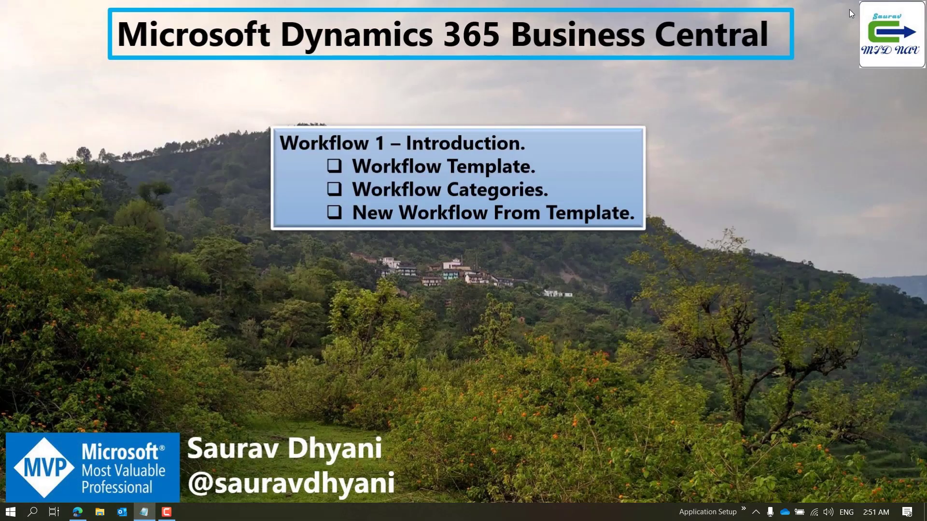